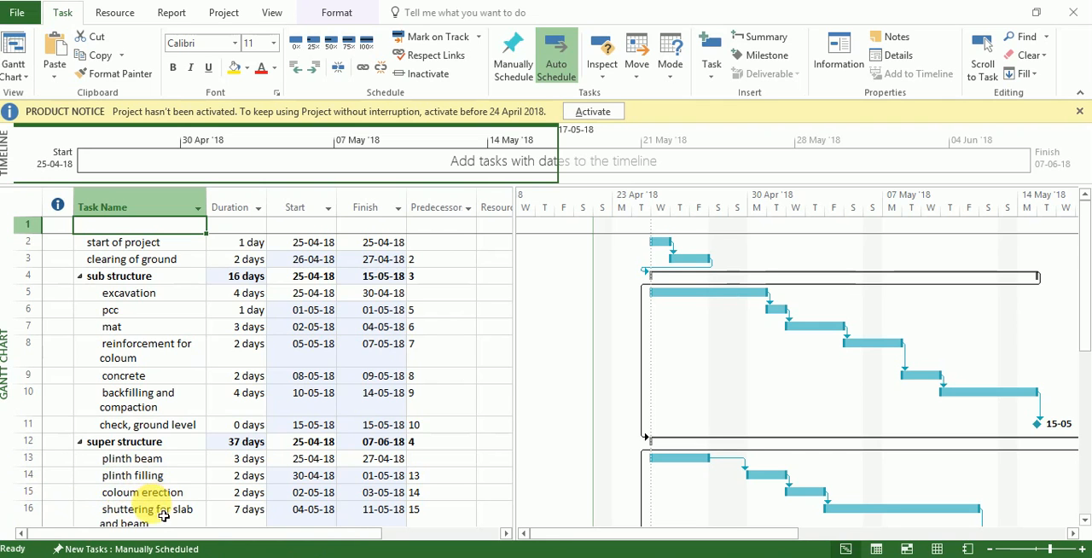
- Change the coloum erection task's predecessor link with plinth filling to Start-to-Start (SS)
{"action": "left_click", "coordinate": [157, 502]}
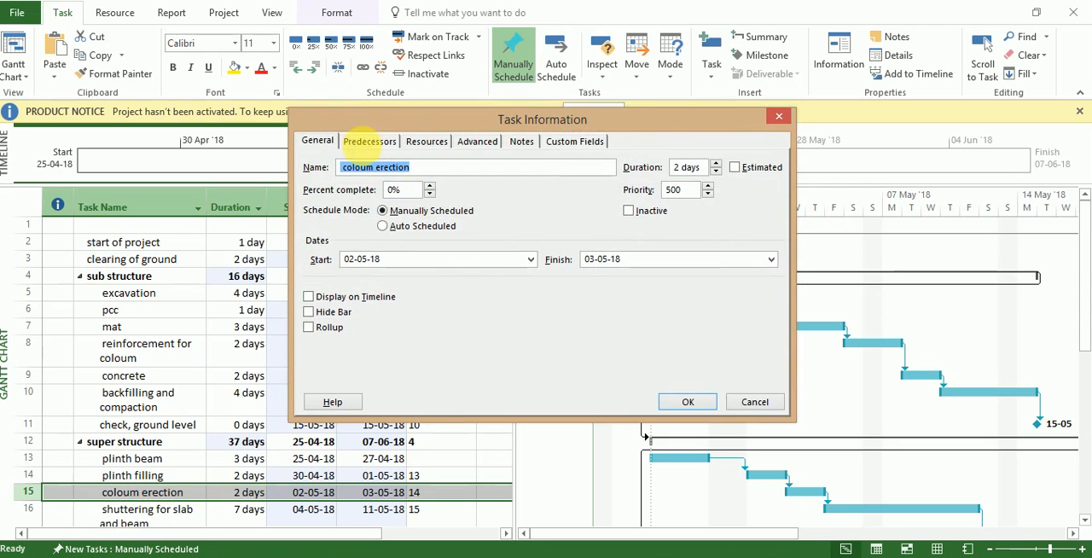
{"action": "left_click", "coordinate": [365, 140]}
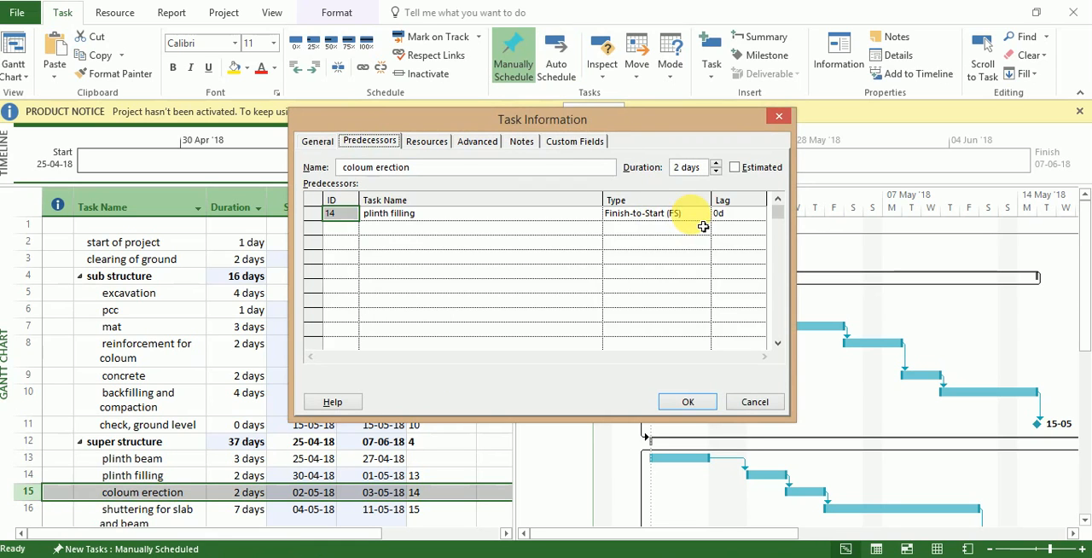
{"action": "left_click", "coordinate": [692, 214]}
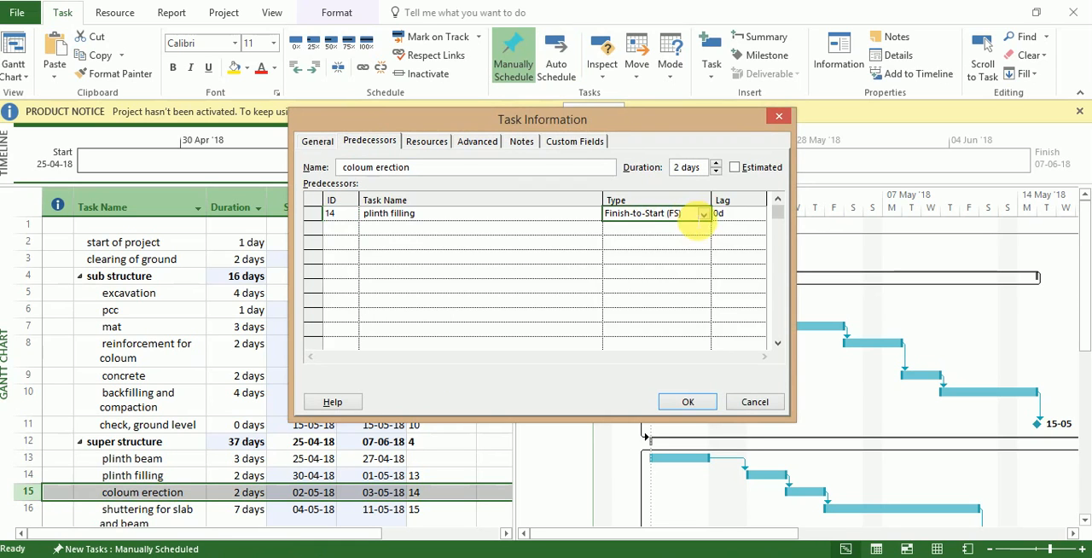
{"action": "left_click", "coordinate": [704, 214]}
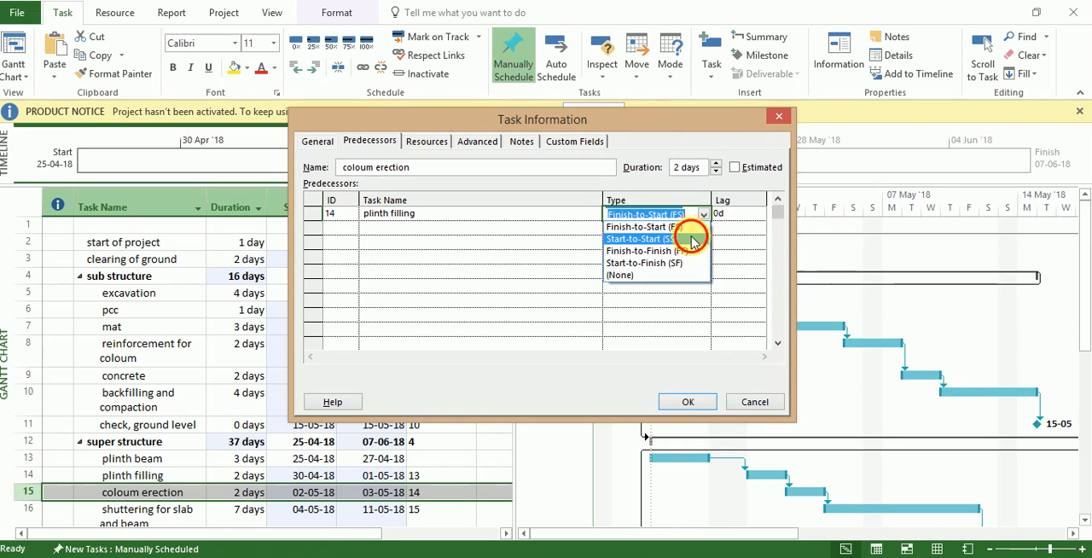
{"action": "left_click", "coordinate": [691, 240]}
{"action": "left_click", "coordinate": [670, 402]}
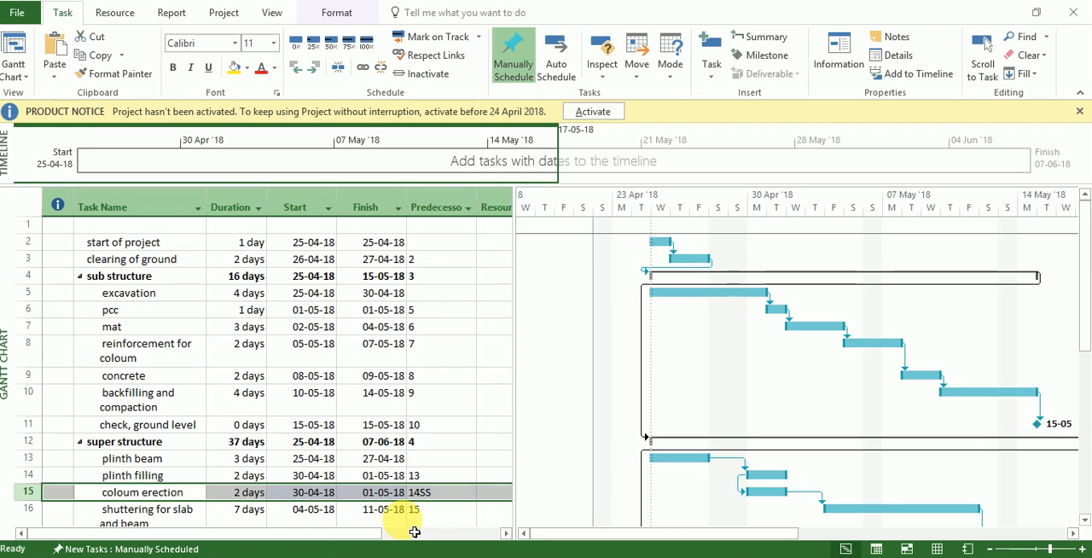
- Review the task list through to handover and return to its beginning, checking durations, dates and predecessors
{"action": "key", "text": "Down"}
{"action": "key", "text": "Down"}
{"action": "key", "text": "Down"}
{"action": "key", "text": "Down"}
{"action": "key", "text": "Down"}
{"action": "key", "text": "Down"}
{"action": "key", "text": "Down"}
{"action": "key", "text": "Down"}
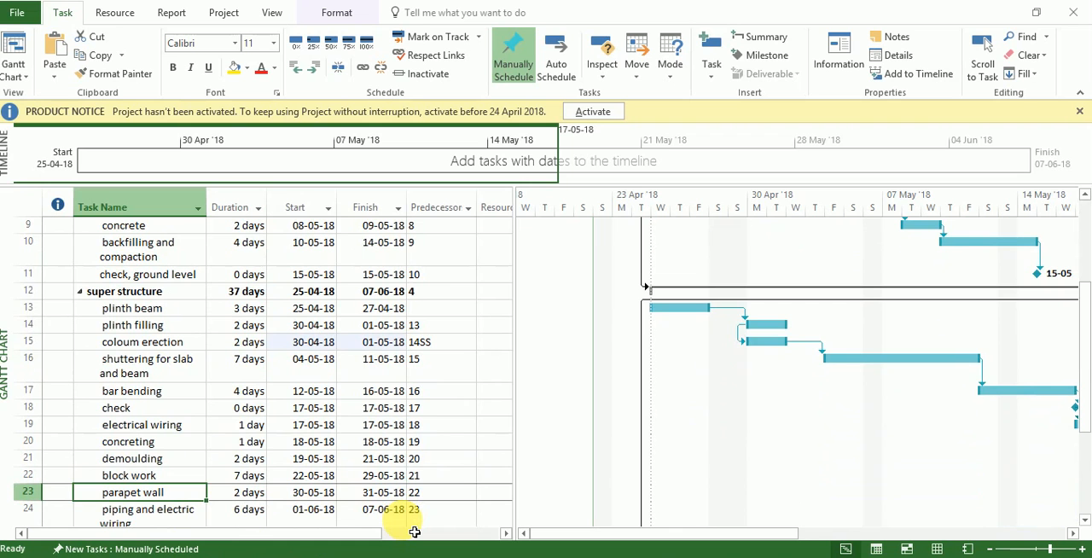
{"action": "key", "text": "Down"}
{"action": "key", "text": "Down"}
{"action": "key", "text": "Down"}
{"action": "key", "text": "Down"}
{"action": "key", "text": "Down"}
{"action": "key", "text": "Down"}
{"action": "key", "text": "Down"}
{"action": "key", "text": "Down"}
{"action": "key", "text": "Down"}
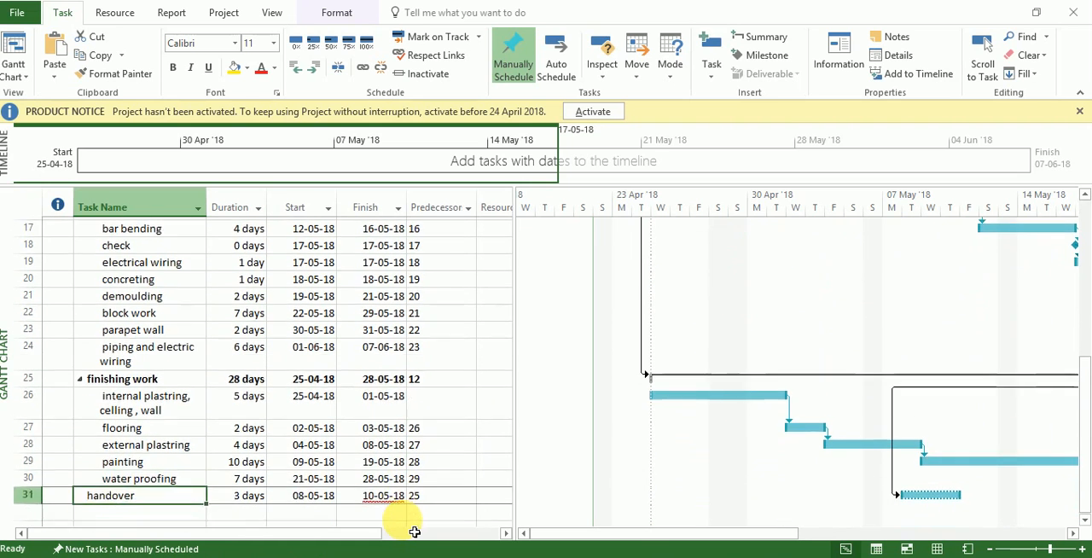
{"action": "key", "text": "Up"}
{"action": "key", "text": "Up"}
{"action": "key", "text": "Up"}
{"action": "key", "text": "Up"}
{"action": "key", "text": "Up"}
{"action": "key", "text": "Up"}
{"action": "key", "text": "Up"}
{"action": "key", "text": "Up"}
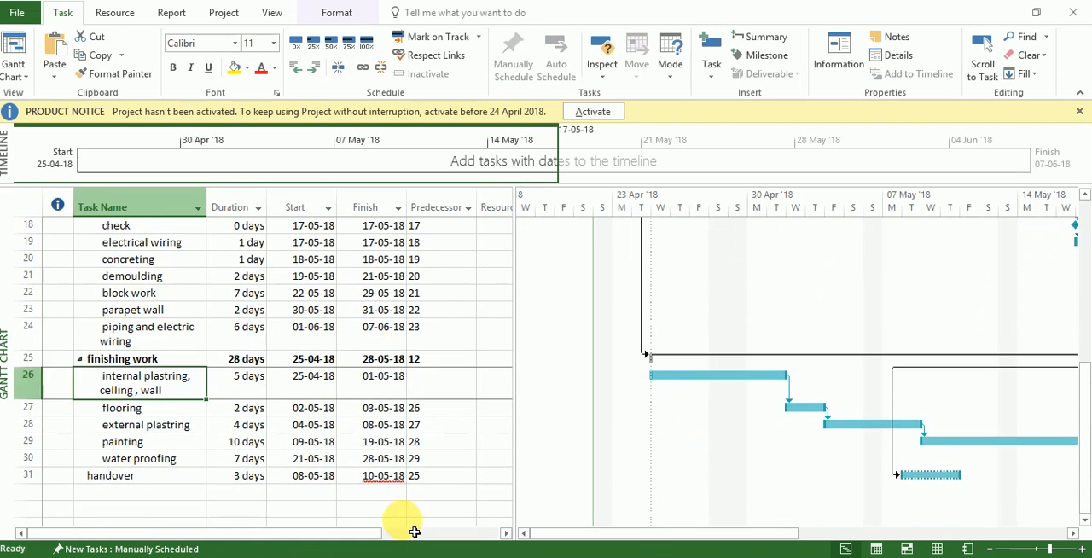
{"action": "key", "text": "Up"}
{"action": "key", "text": "Up"}
{"action": "key", "text": "Up"}
{"action": "key", "text": "Up"}
{"action": "key", "text": "Up"}
{"action": "key", "text": "Up"}
{"action": "key", "text": "Up"}
{"action": "key", "text": "Up"}
{"action": "key", "text": "Up"}
{"action": "key", "text": "Up"}
{"action": "key", "text": "Up"}
{"action": "key", "text": "Up"}
{"action": "key", "text": "Up"}
{"action": "key", "text": "Up"}
{"action": "key", "text": "Up"}
{"action": "key", "text": "Up"}
{"action": "key", "text": "Up"}
{"action": "key", "text": "Up"}
{"action": "key", "text": "Up"}
{"action": "key", "text": "Up"}
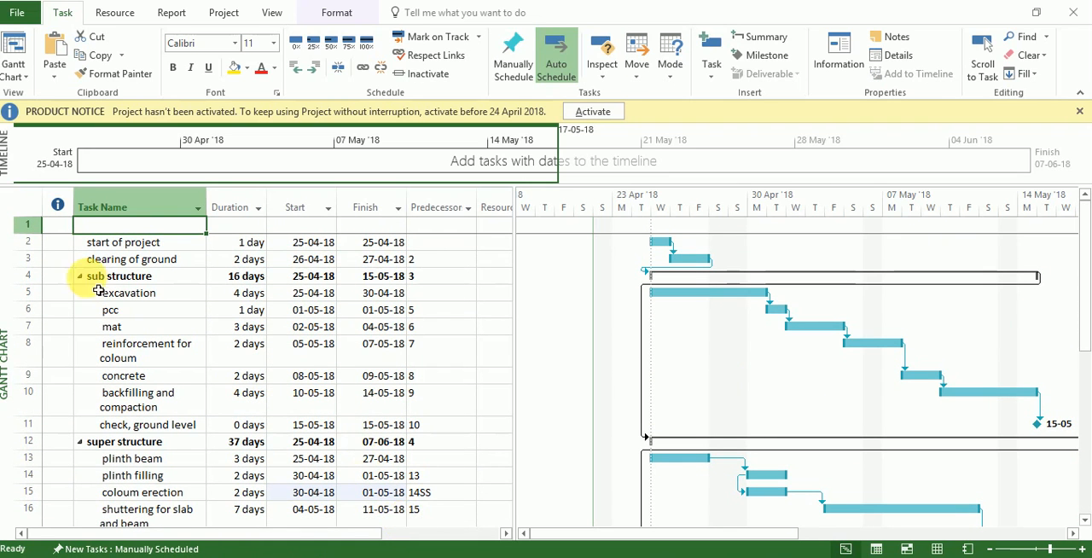
- Set all tasks to Auto Schedule and check the recalculated start and finish dates
{"action": "left_click", "coordinate": [31, 209]}
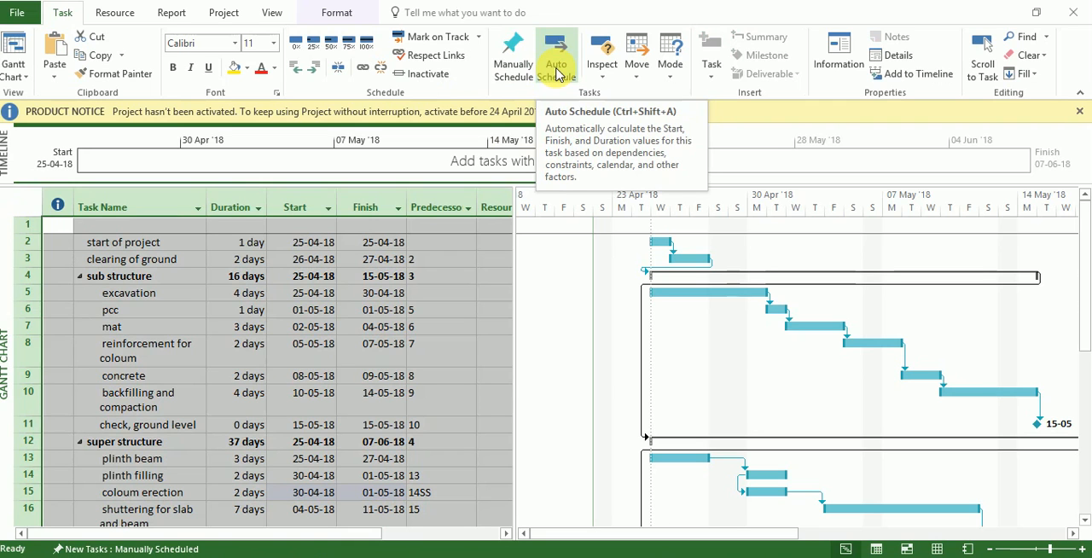
{"action": "left_click", "coordinate": [556, 75]}
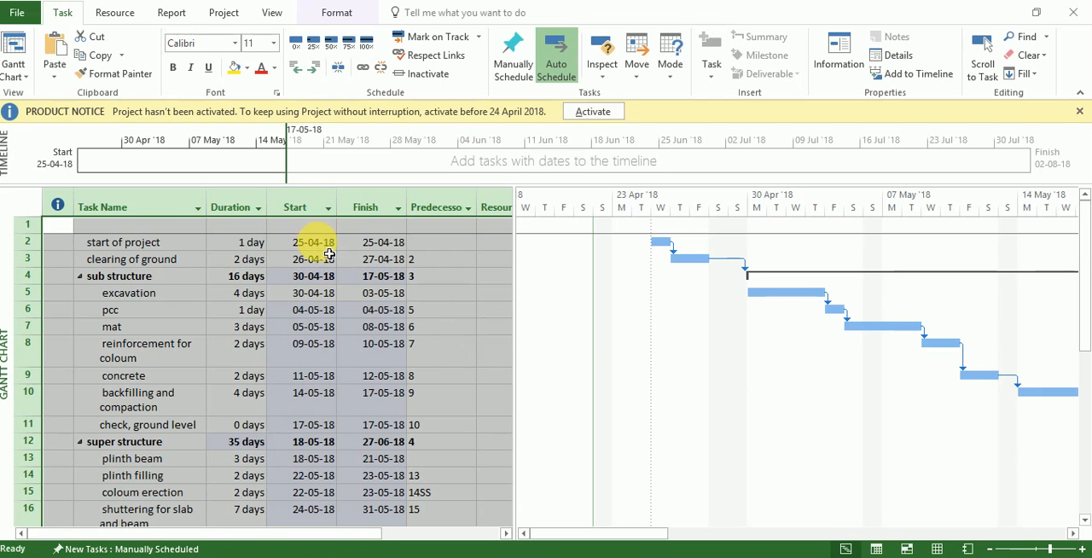
{"action": "left_click", "coordinate": [302, 243]}
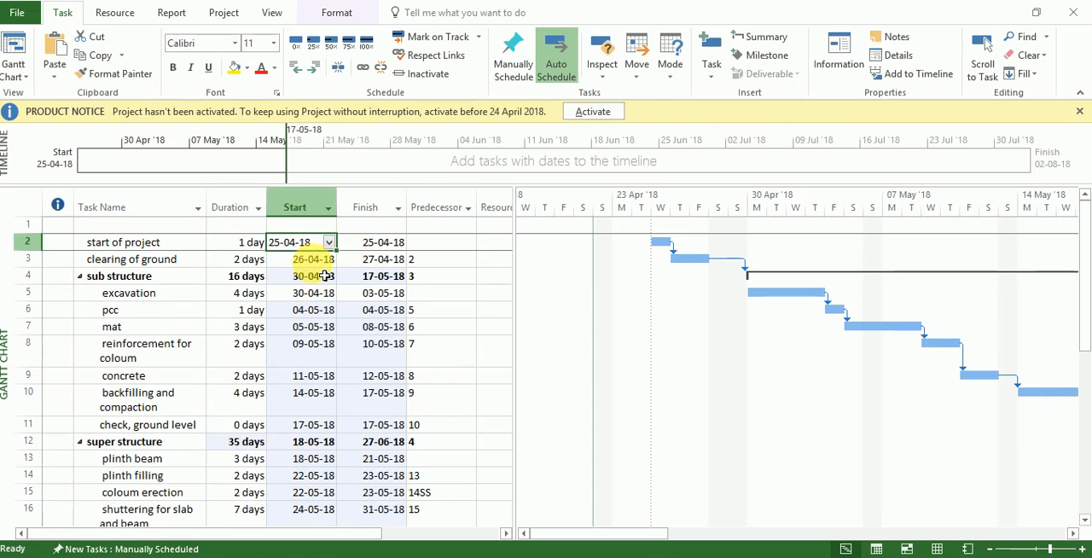
{"action": "left_click", "coordinate": [295, 259]}
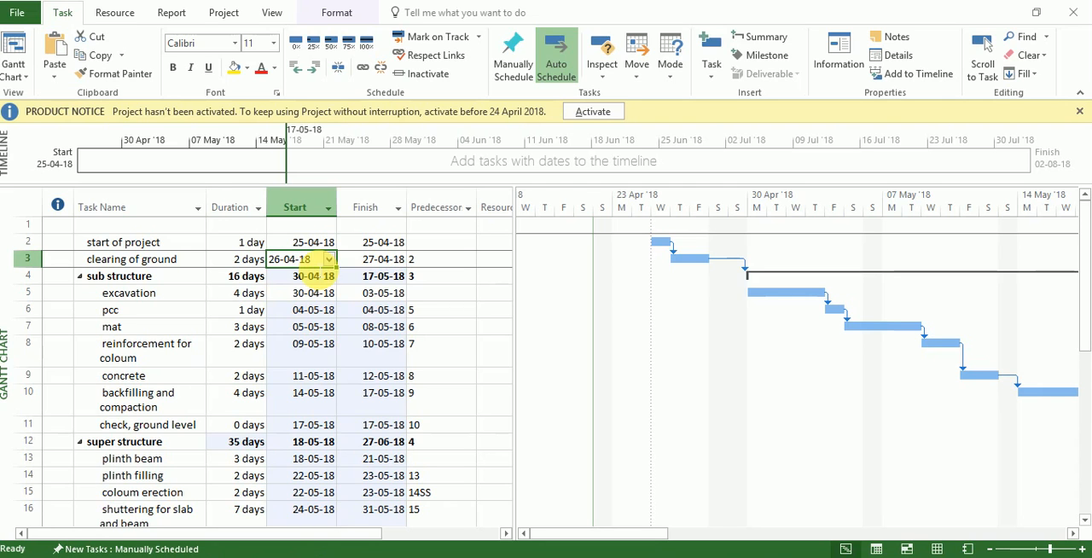
{"action": "left_click", "coordinate": [382, 344]}
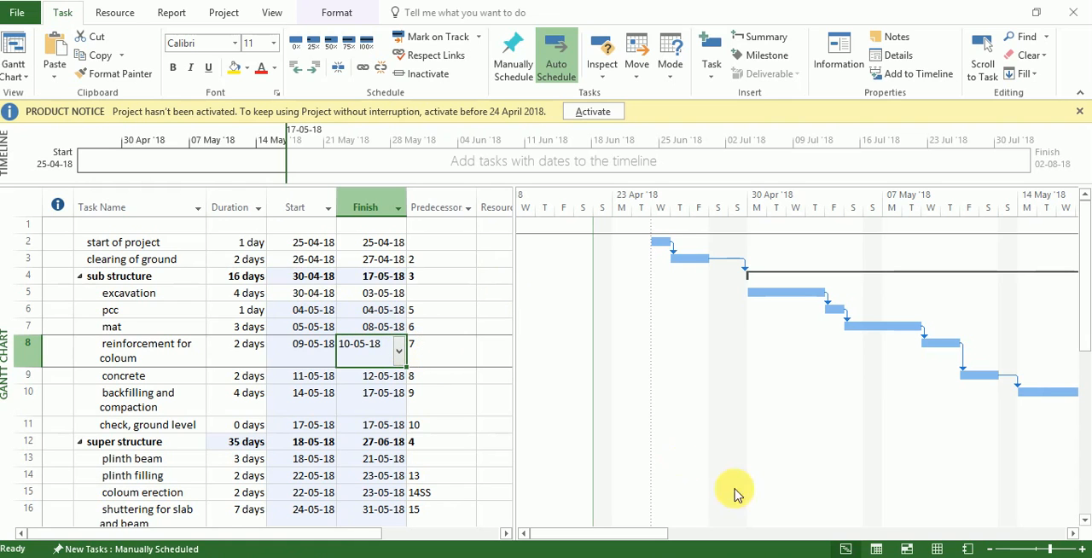
- Open the Resource Sheet and select the resource name cell in the third row
{"action": "left_click", "coordinate": [937, 548]}
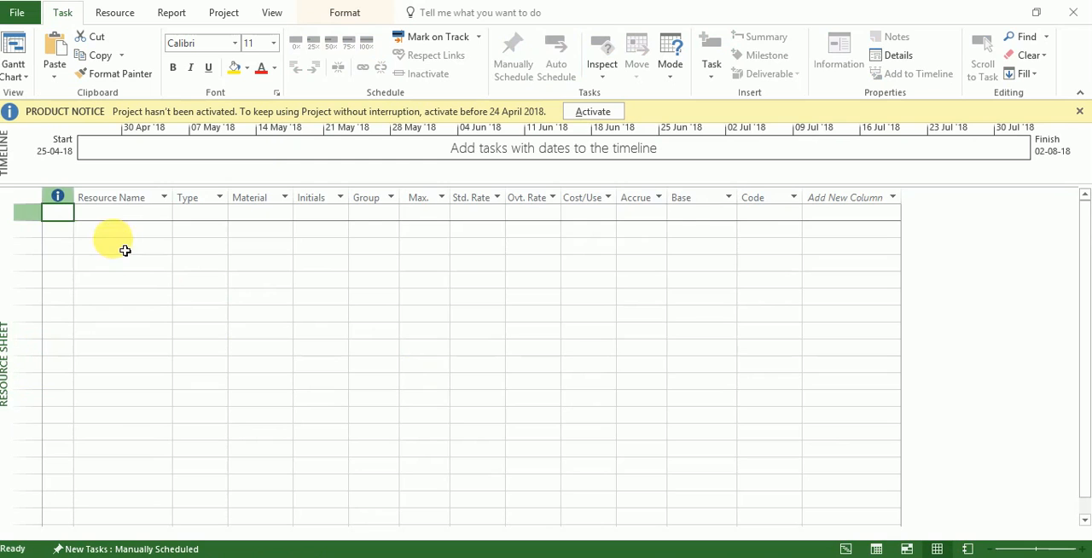
{"action": "left_click", "coordinate": [122, 251]}
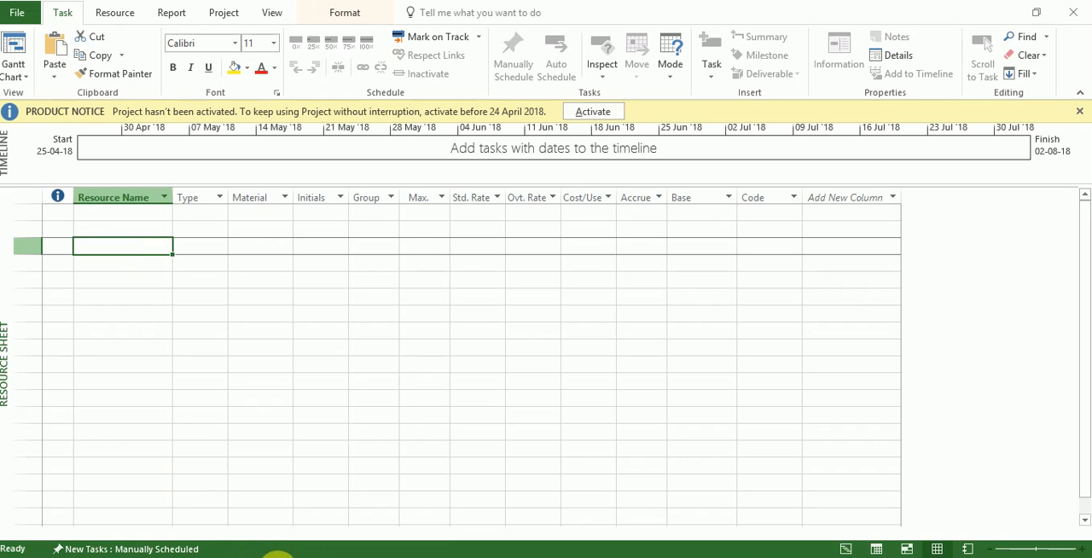
- Switch to the Excel workbook and select the resource names from G helper to plumber, below the activity table on Sheet1
{"action": "left_click", "coordinate": [291, 557]}
{"action": "key", "text": "Down"}
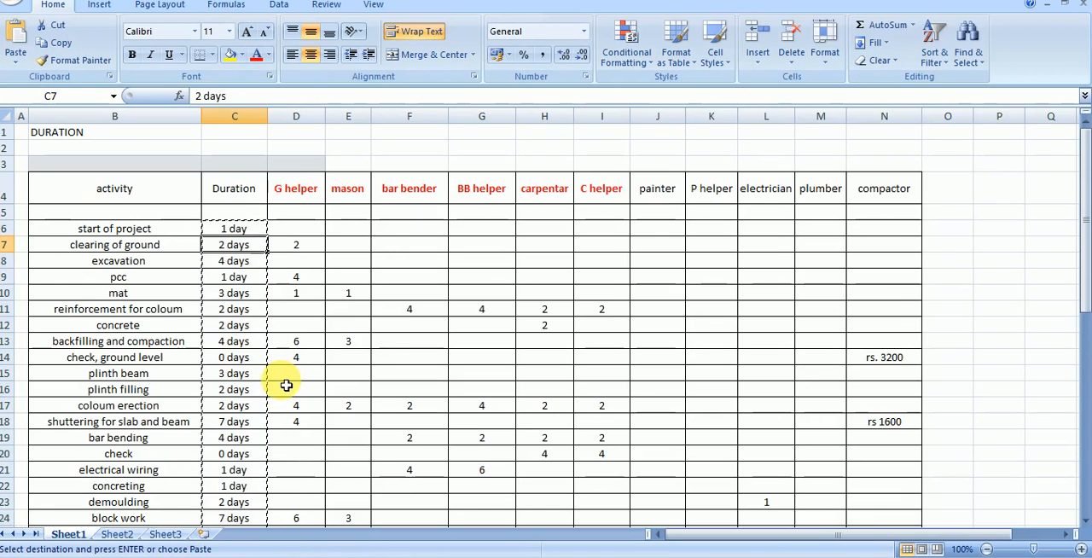
{"action": "key", "text": "Down"}
{"action": "key", "text": "Down"}
{"action": "key", "text": "Down"}
{"action": "key", "text": "Down"}
{"action": "key", "text": "Down"}
{"action": "key", "text": "Down"}
{"action": "key", "text": "Down"}
{"action": "key", "text": "Down"}
{"action": "key", "text": "Down"}
{"action": "key", "text": "Down"}
{"action": "key", "text": "Down"}
{"action": "key", "text": "Down"}
{"action": "key", "text": "Down"}
{"action": "key", "text": "Down"}
{"action": "key", "text": "Down"}
{"action": "key", "text": "Down"}
{"action": "key", "text": "Down"}
{"action": "key", "text": "Down"}
{"action": "key", "text": "Down"}
{"action": "key", "text": "Down"}
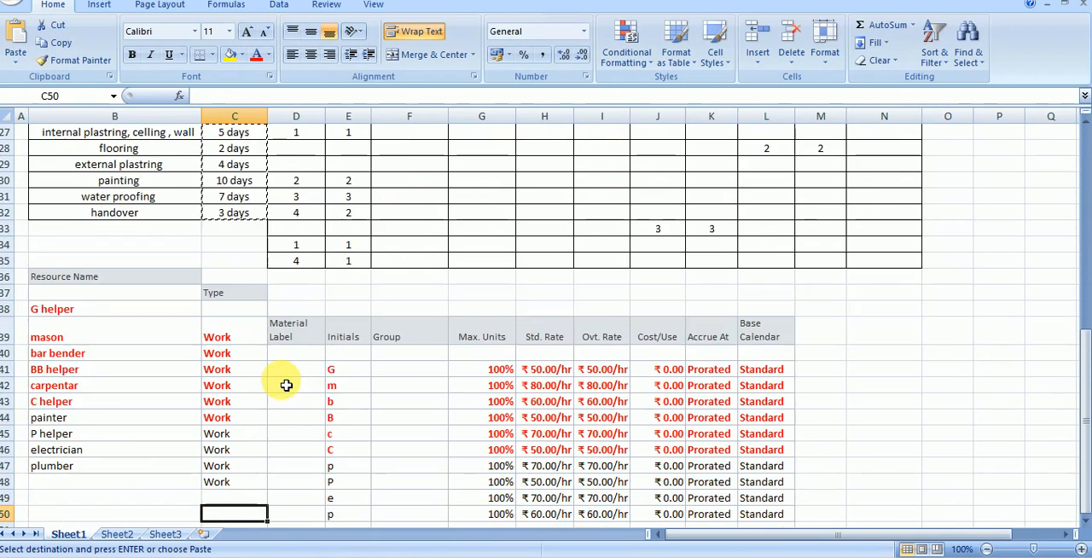
{"action": "key", "text": "Down"}
{"action": "left_click", "coordinate": [171, 265]}
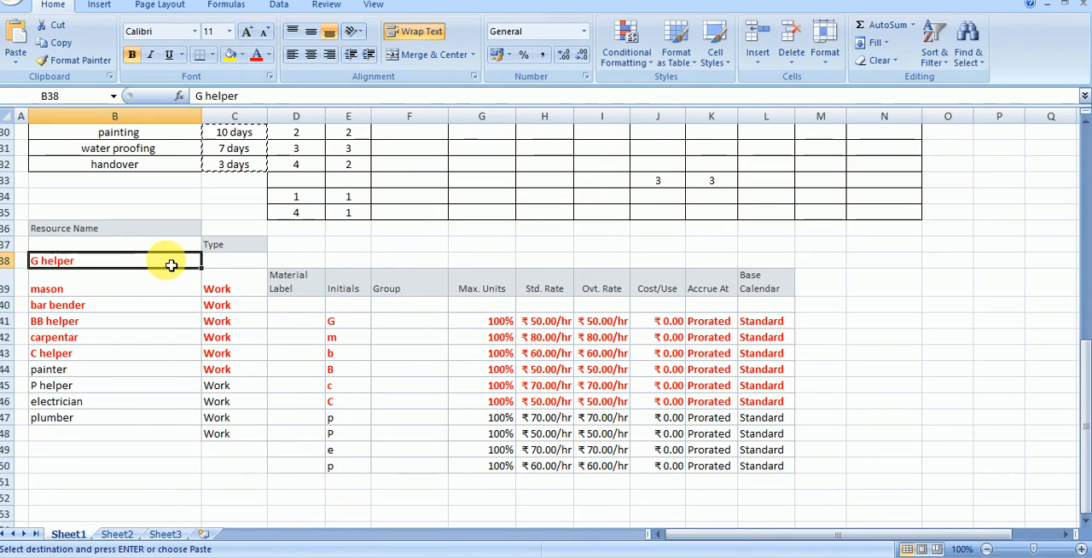
{"action": "left_click_drag", "start_coordinate": [171, 265], "coordinate": [161, 418]}
{"action": "right_click", "coordinate": [154, 372]}
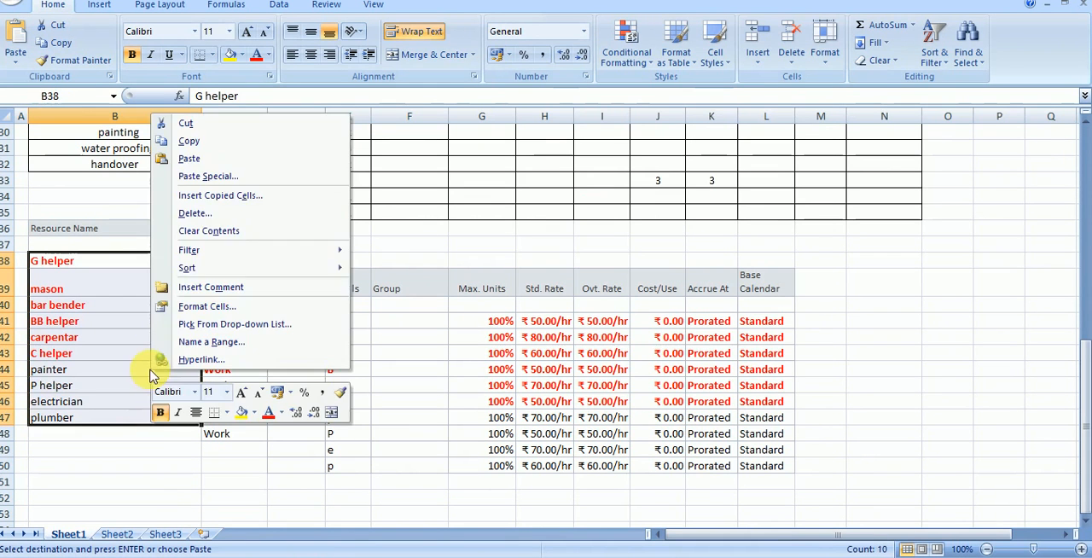
{"action": "left_click", "coordinate": [217, 159]}
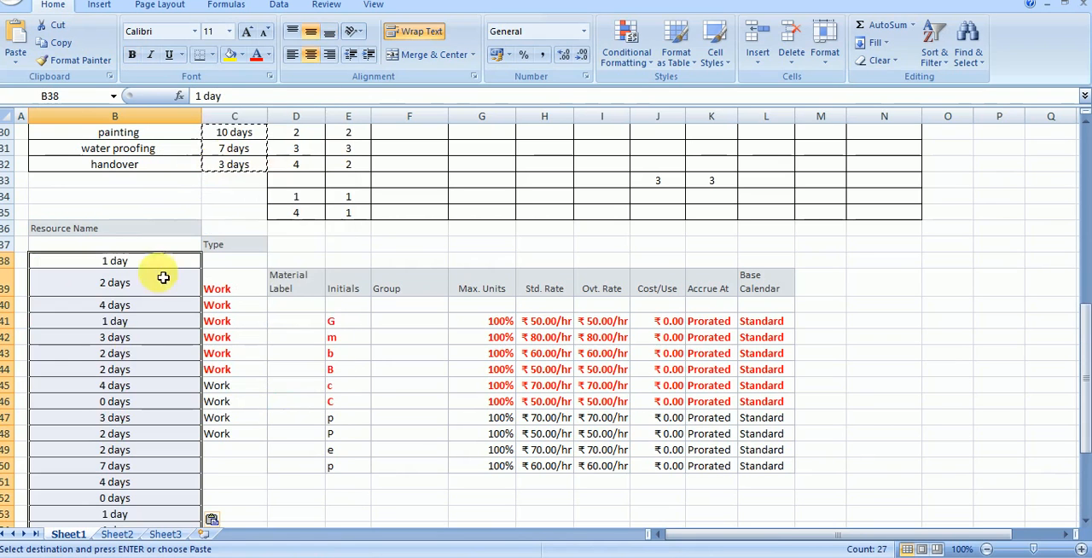
{"action": "key", "text": "ctrl+z"}
- Copy the resource names from Excel and paste them into Project's Resource Sheet, starting at the third row
{"action": "right_click", "coordinate": [126, 351]}
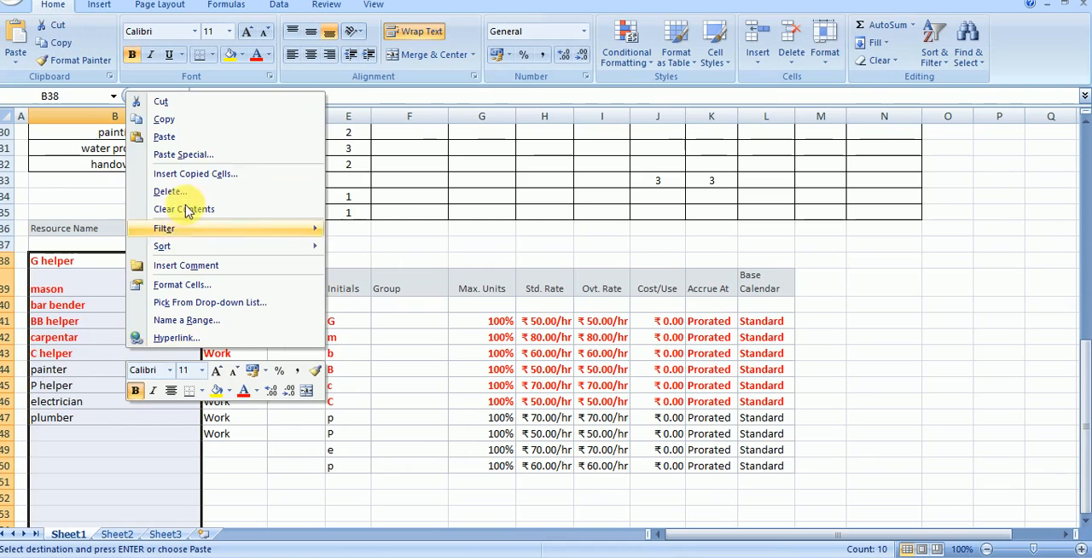
{"action": "left_click", "coordinate": [191, 118]}
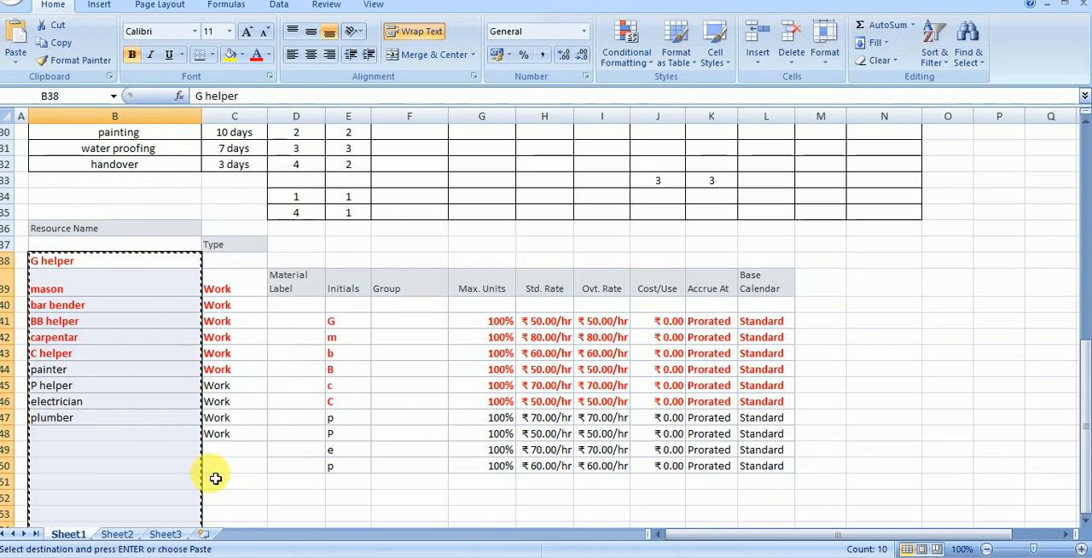
{"action": "left_click", "coordinate": [258, 555]}
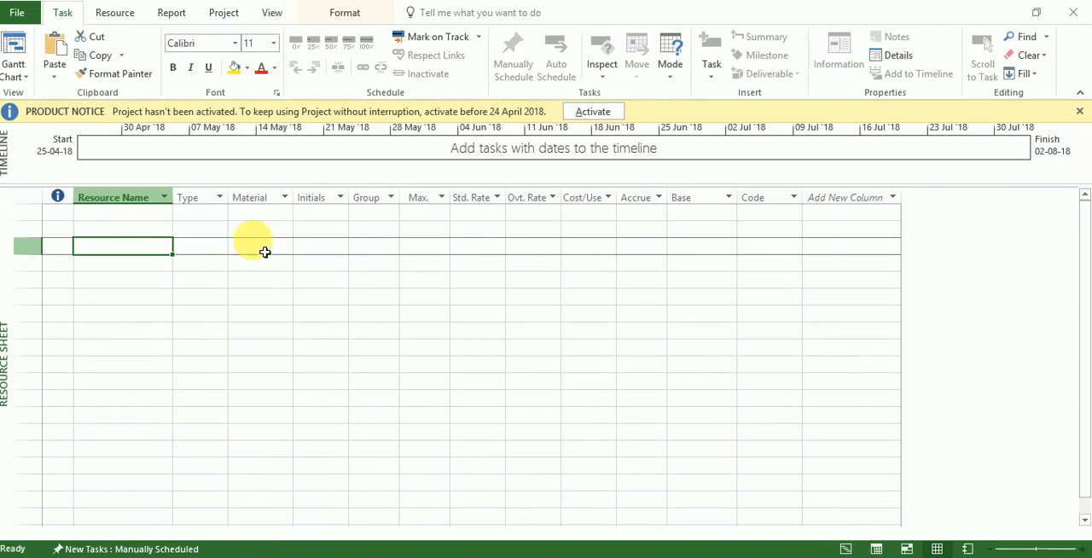
{"action": "right_click", "coordinate": [138, 253]}
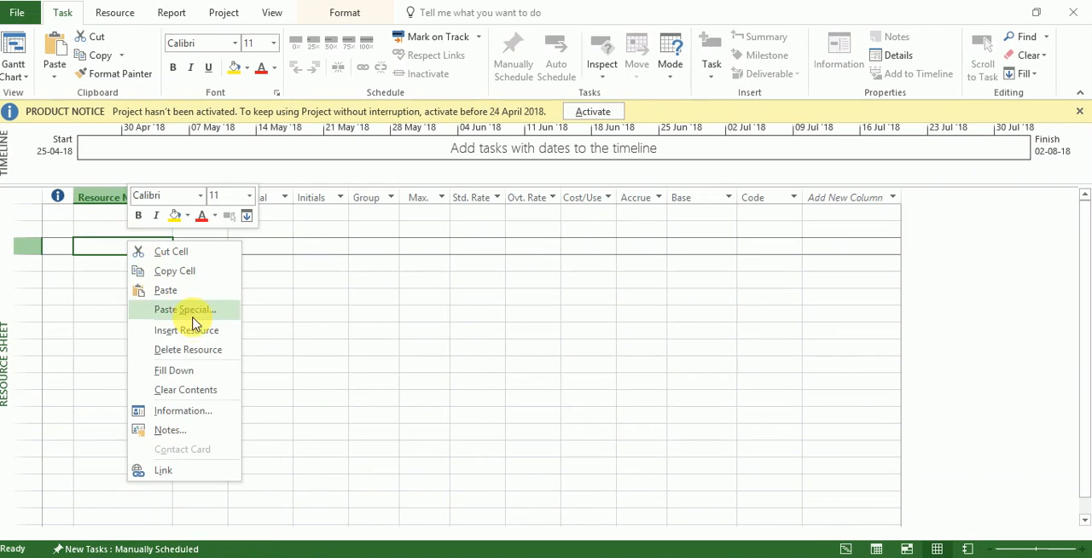
{"action": "left_click", "coordinate": [213, 291]}
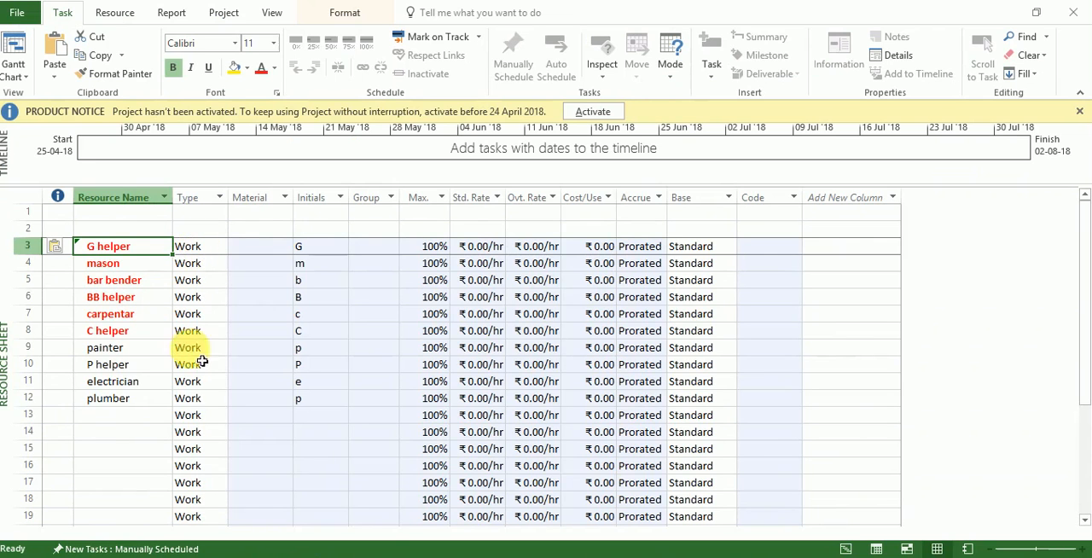
- Examine the default values in the unnamed resource rows below plumber, from the Type to the Base column
{"action": "left_click_drag", "start_coordinate": [197, 416], "coordinate": [743, 261]}
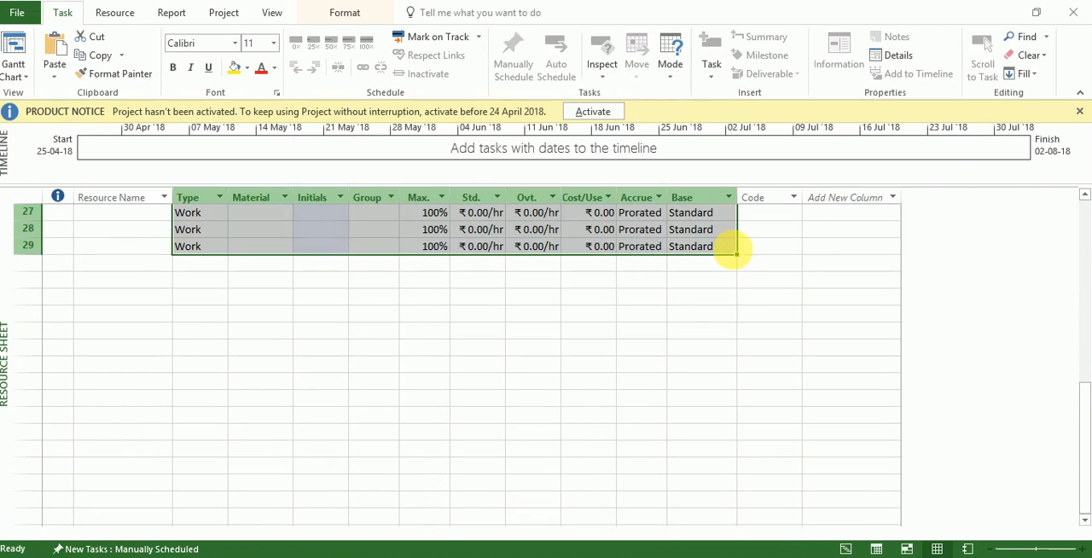
{"action": "key", "text": "Up"}
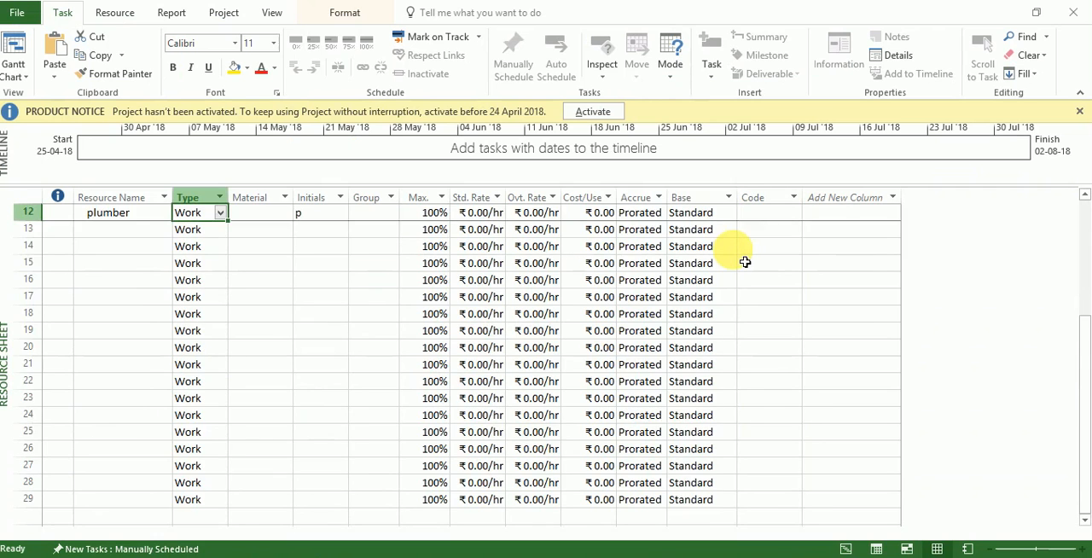
{"action": "key", "text": "Up"}
{"action": "key", "text": "Up"}
{"action": "scroll", "coordinate": [744, 261], "scroll_direction": "up", "scroll_amount": 3}
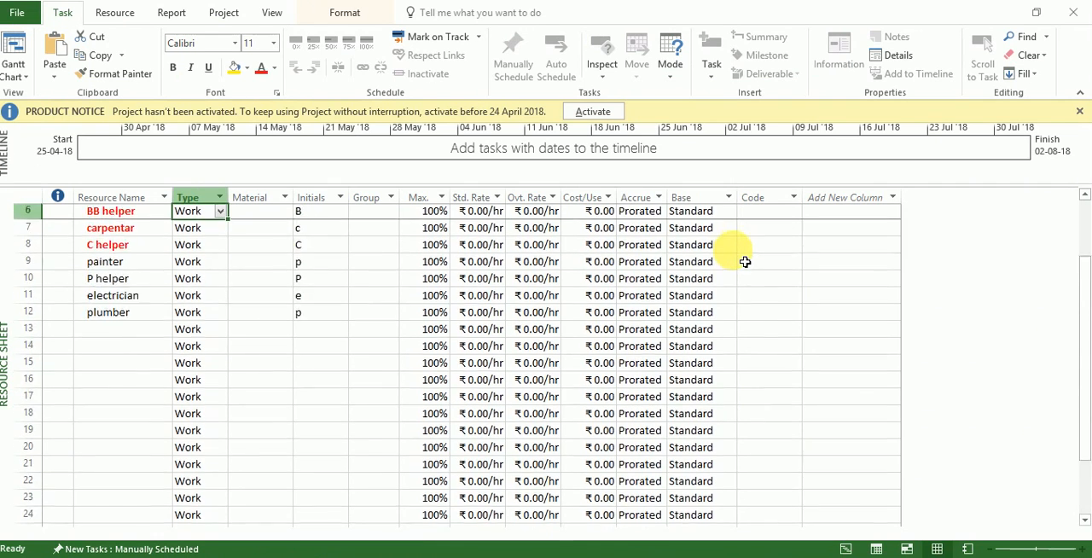
- Show the available resource types for G helper
{"action": "left_click", "coordinate": [218, 232]}
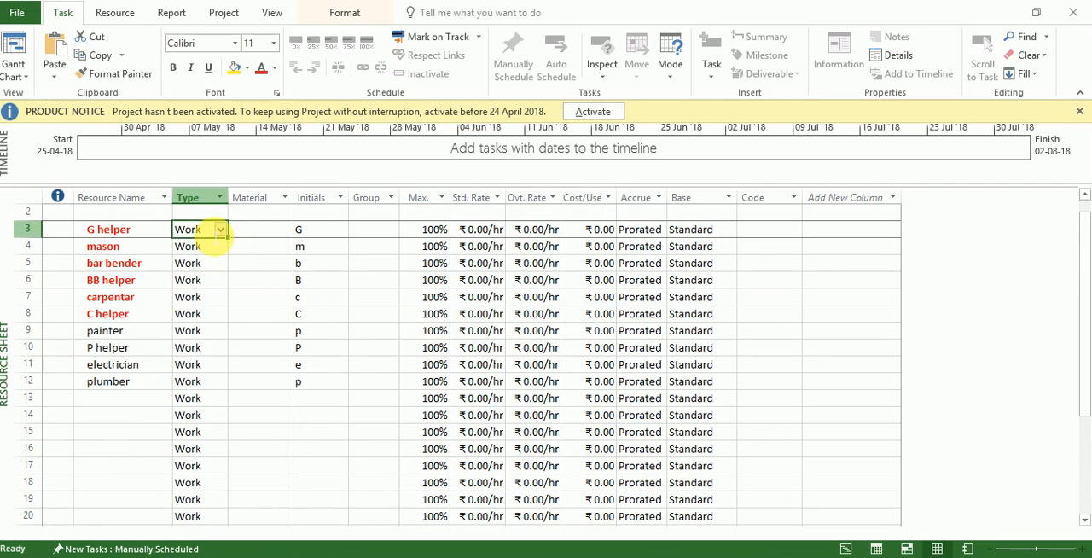
{"action": "left_click", "coordinate": [220, 230]}
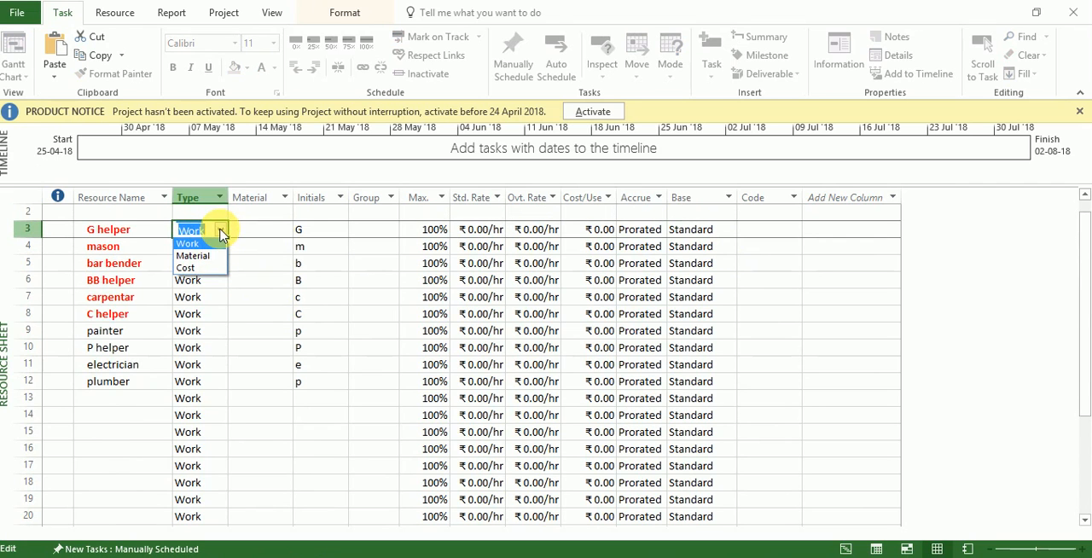